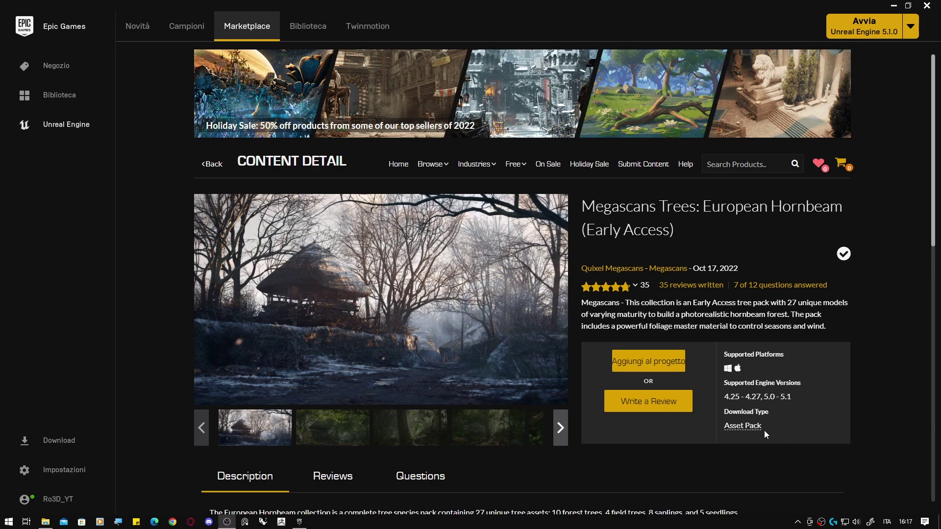
Bring up the launcher Library with MS_Tree_UE5_Test and the two Megascans Trees: European packs
click(765, 396)
double_click(769, 397)
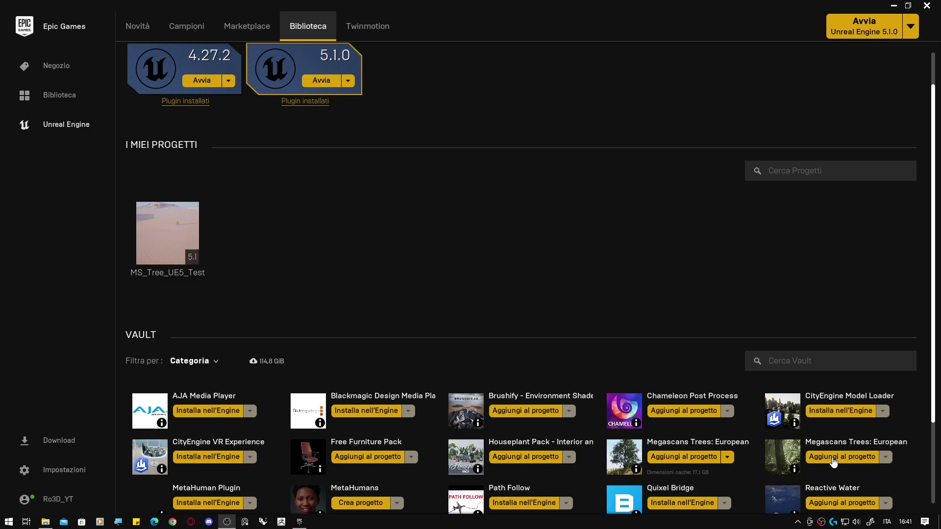
Add the Megascans Trees: European pack to the MS_Tree_UE5_Test project
click(833, 459)
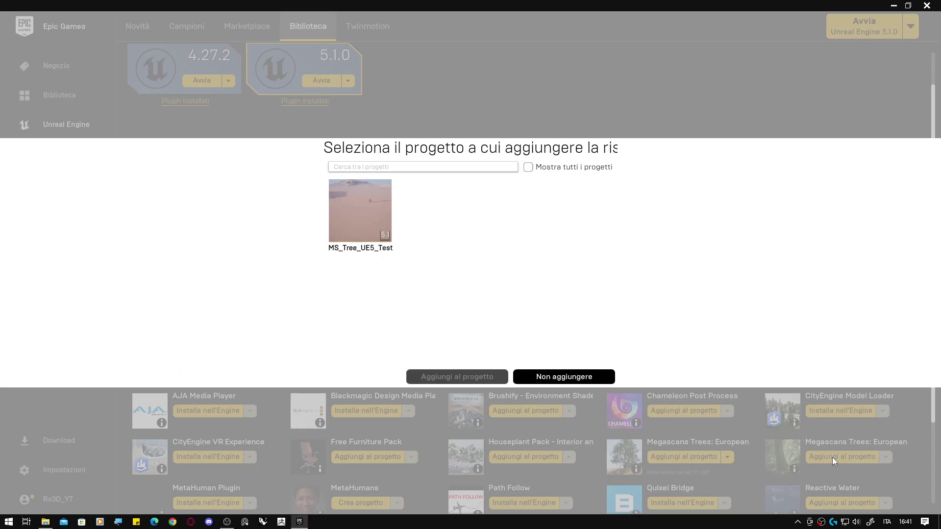
click(373, 196)
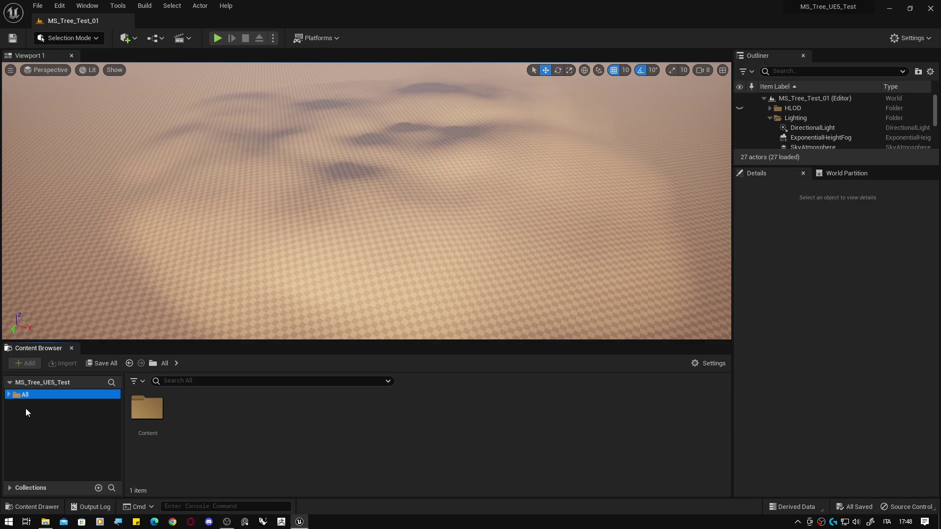
Expand Content > BlackAlder > Geometry and show the 22 meshes in SimpleWind
click(9, 395)
click(14, 403)
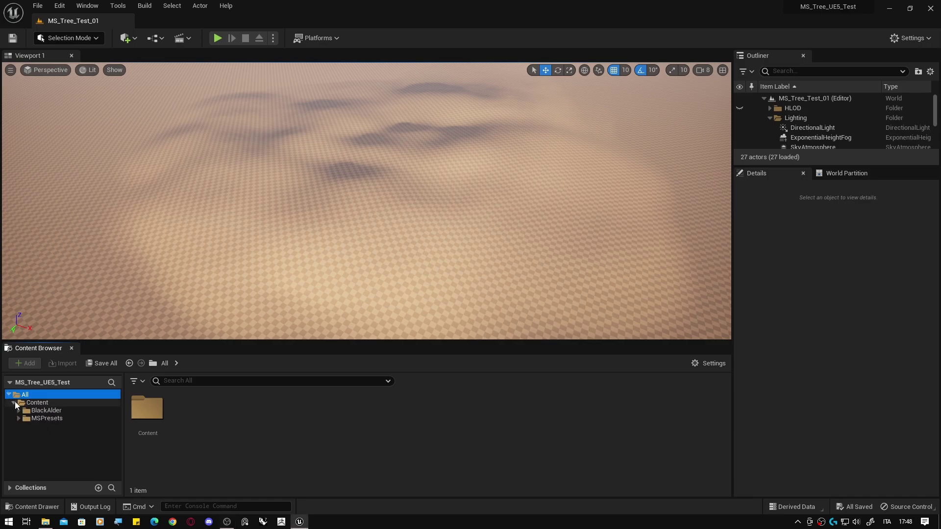
click(19, 410)
click(24, 426)
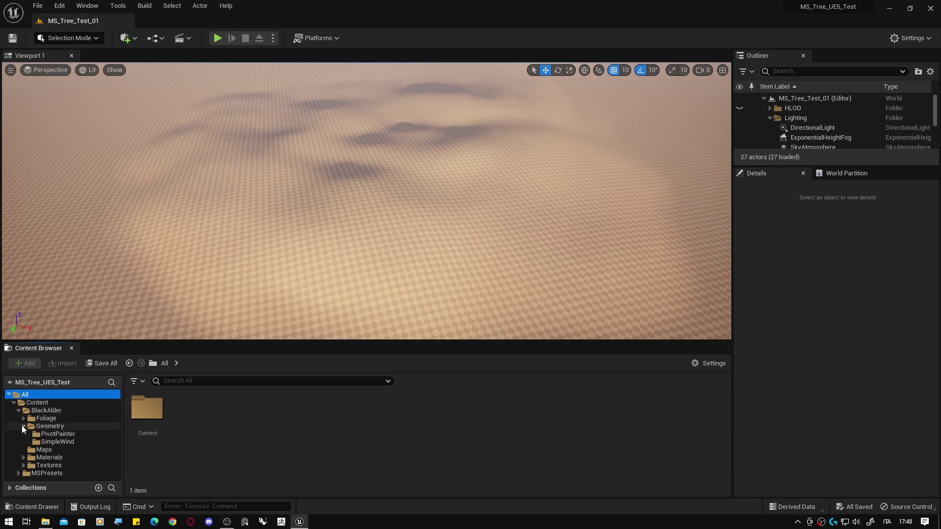
click(54, 442)
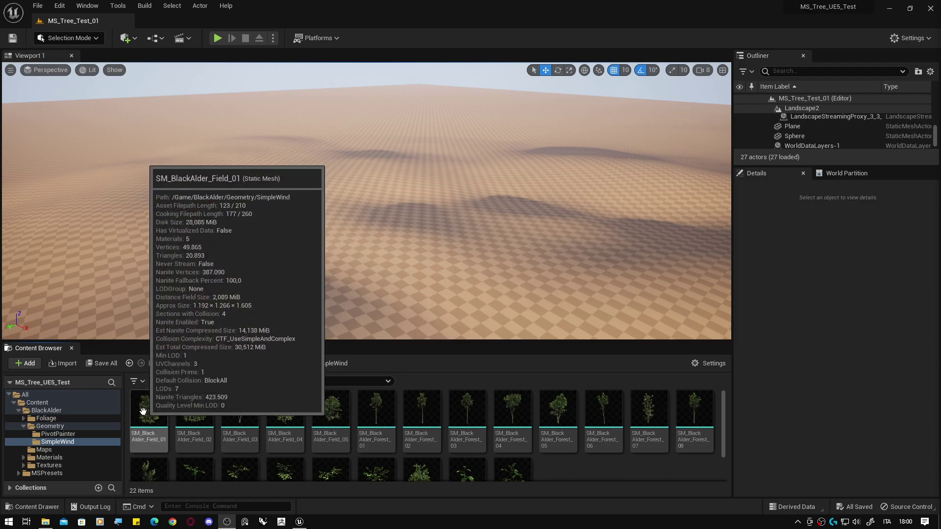
Place SM_BlackAlder_Field_01 in the level and open it in the Static Mesh Editor
mouse_move(148, 410)
mouse_down()
mouse_move(212, 365)
mouse_move(416, 292)
mouse_up()
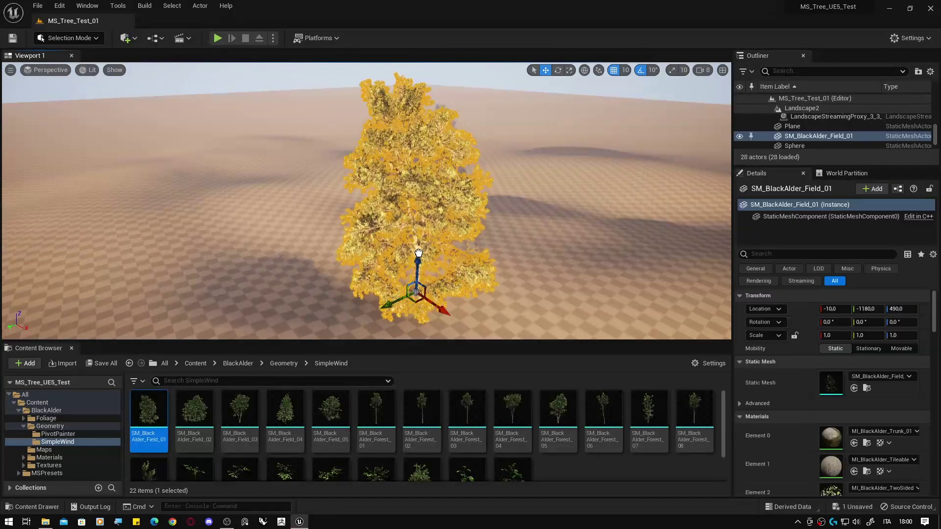
key(Escape)
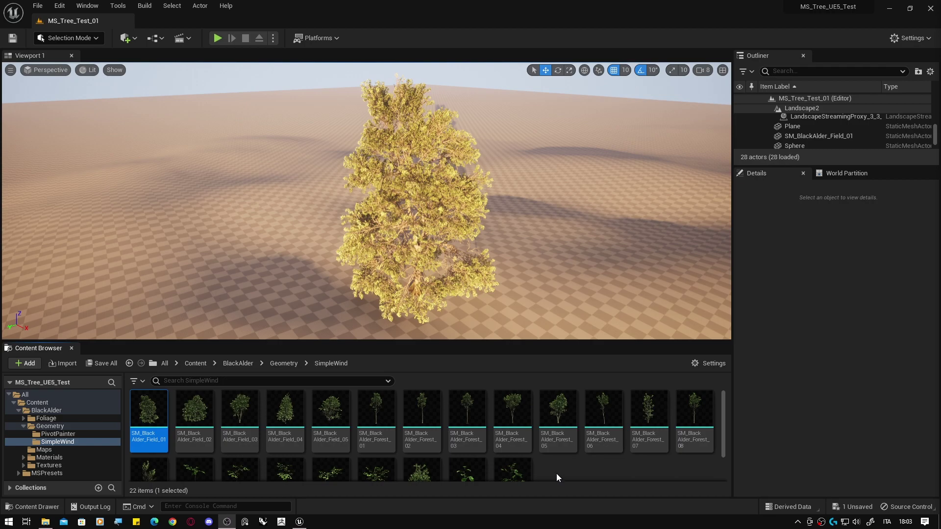
double_click(143, 417)
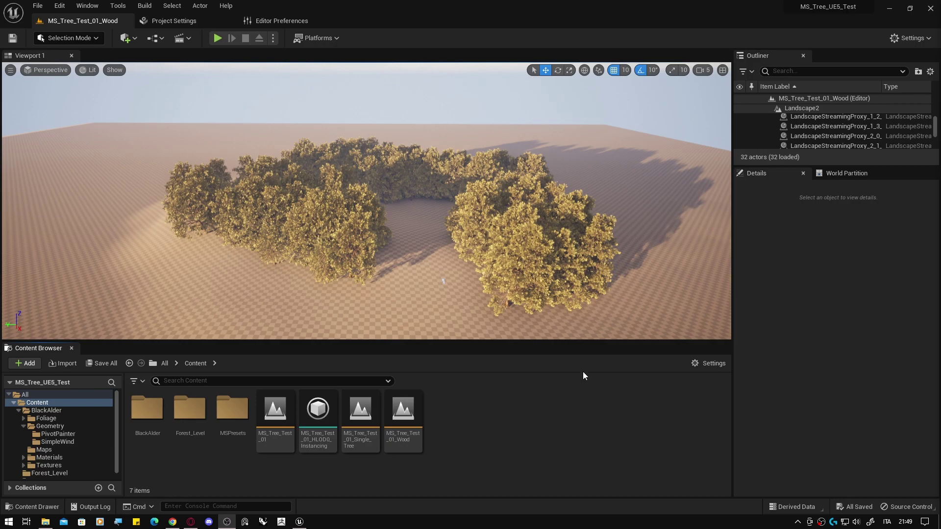
Switch the viewport view mode from Lit to Nanite Visualization > Triangles
click(87, 74)
mouse_move(157, 228)
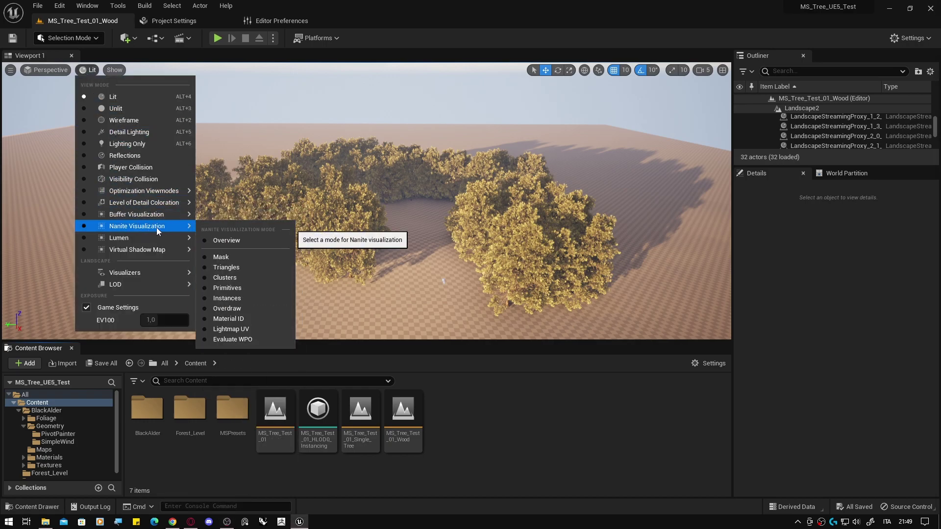
click(233, 269)
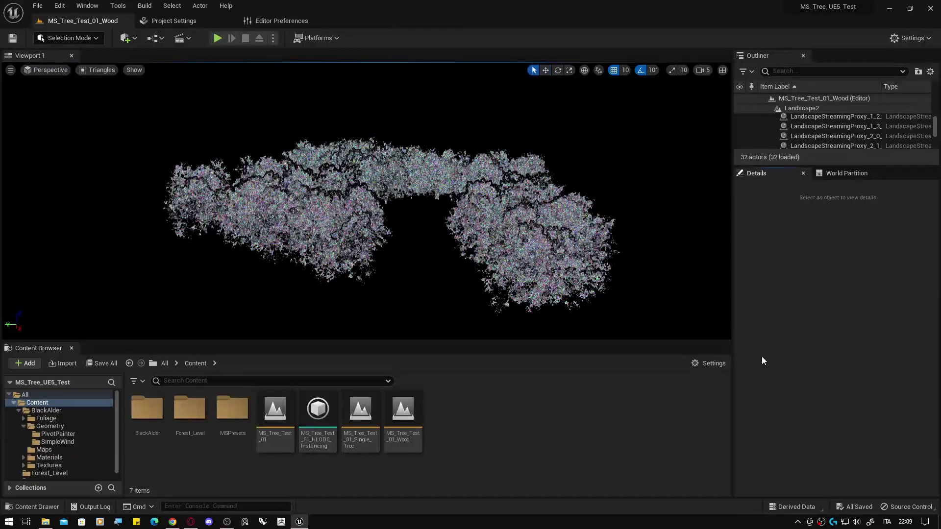